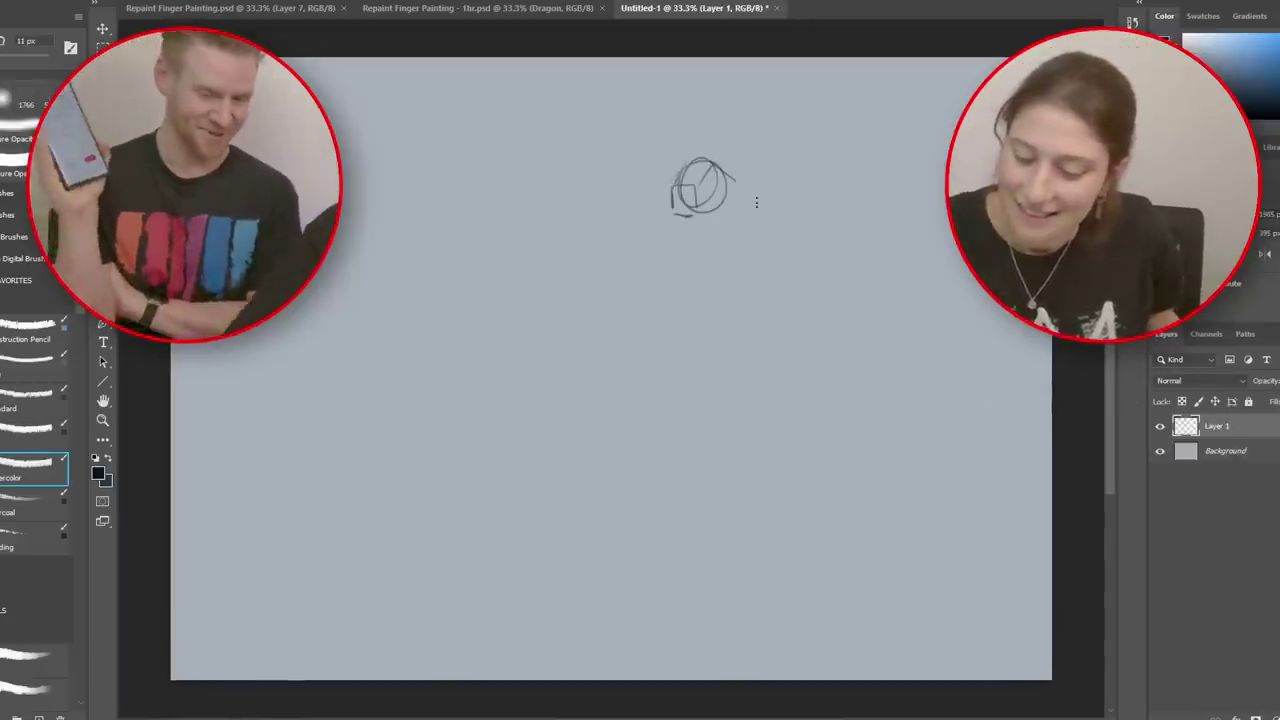
mouse_move(718, 165)
mouse_down()
mouse_move(790, 388)
mouse_move(755, 430)
mouse_up()
key(ctrl+z)
mouse_move(712, 163)
mouse_down()
mouse_move(757, 208)
mouse_move(681, 420)
mouse_up()
key(ctrl+z)
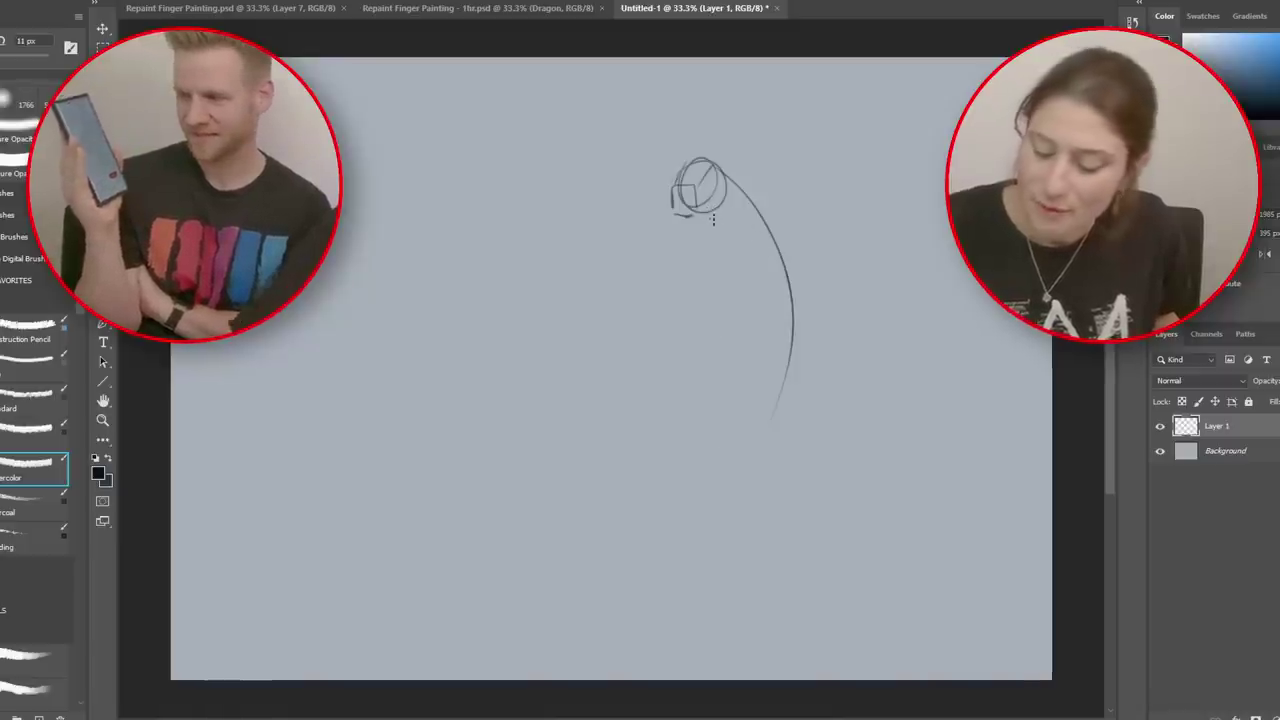
key(ctrl+z)
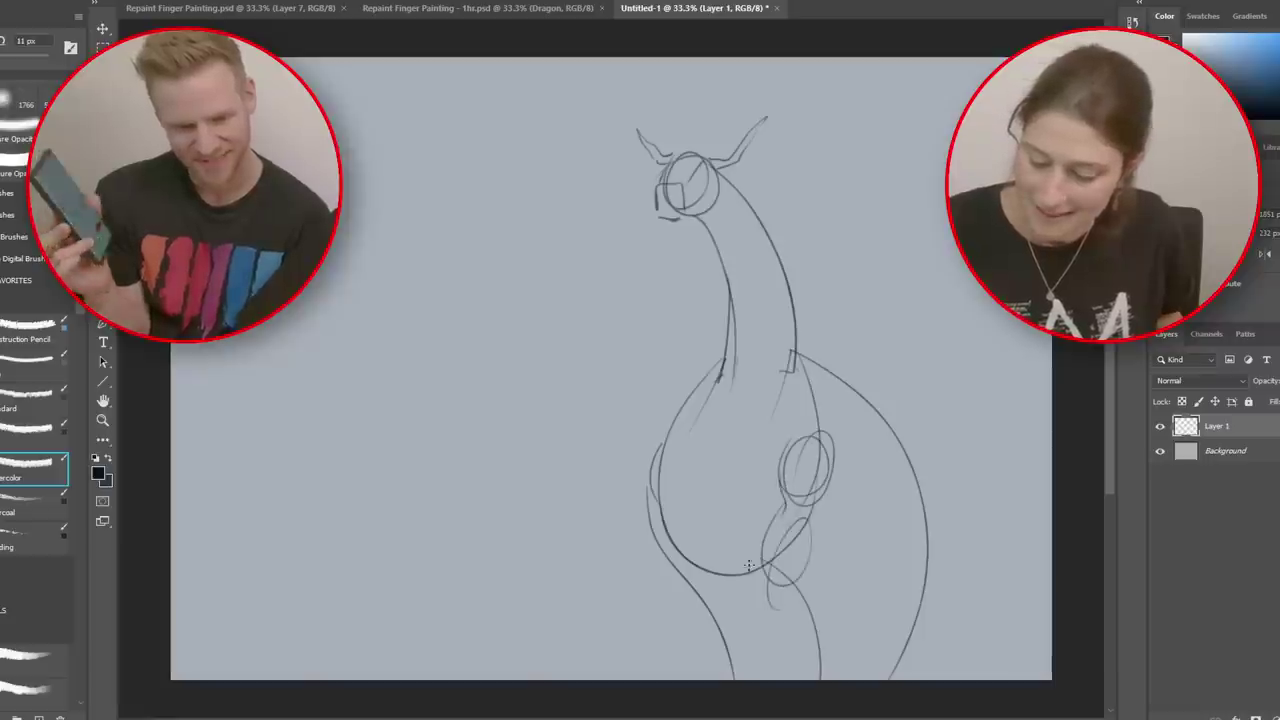
Step: Sketch the front leg down to the canvas edge and redraw the left wing's inner membrane as a curve reaching the body
mouse_move(764, 528)
mouse_down()
mouse_move(776, 606)
mouse_move(767, 682)
mouse_up()
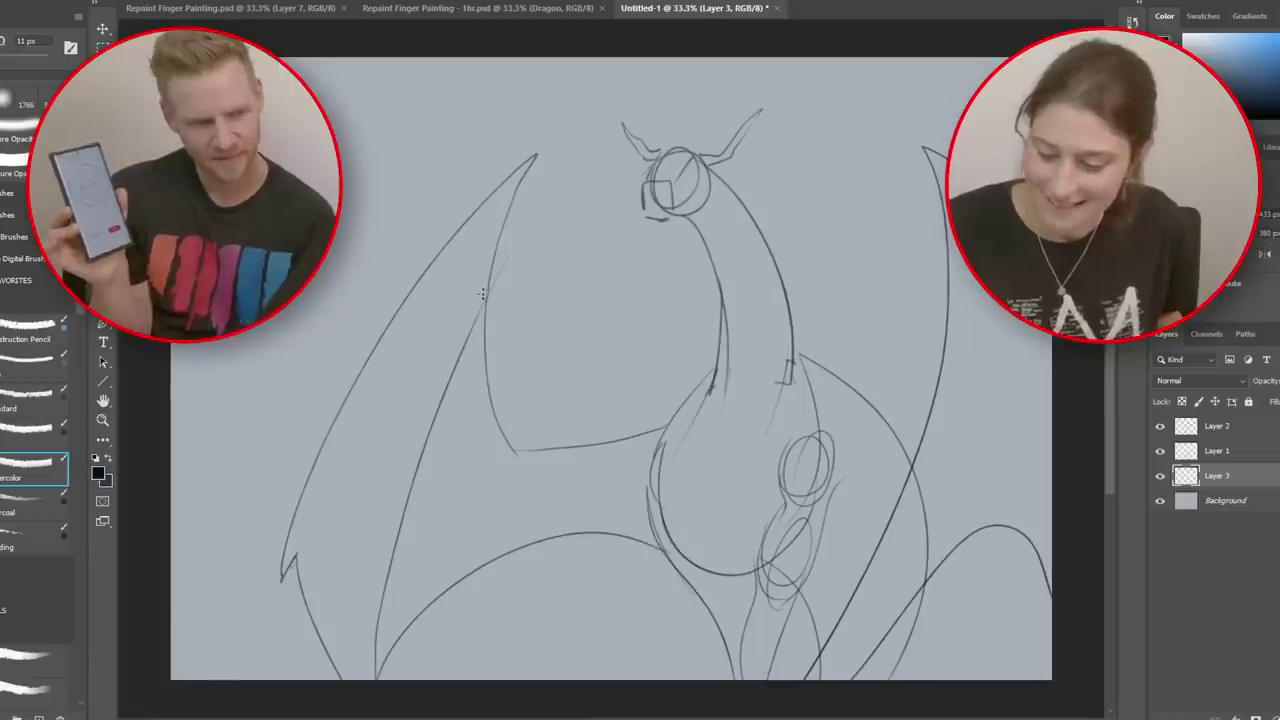
key(ctrl+z)
drag(487, 298, 640, 446)
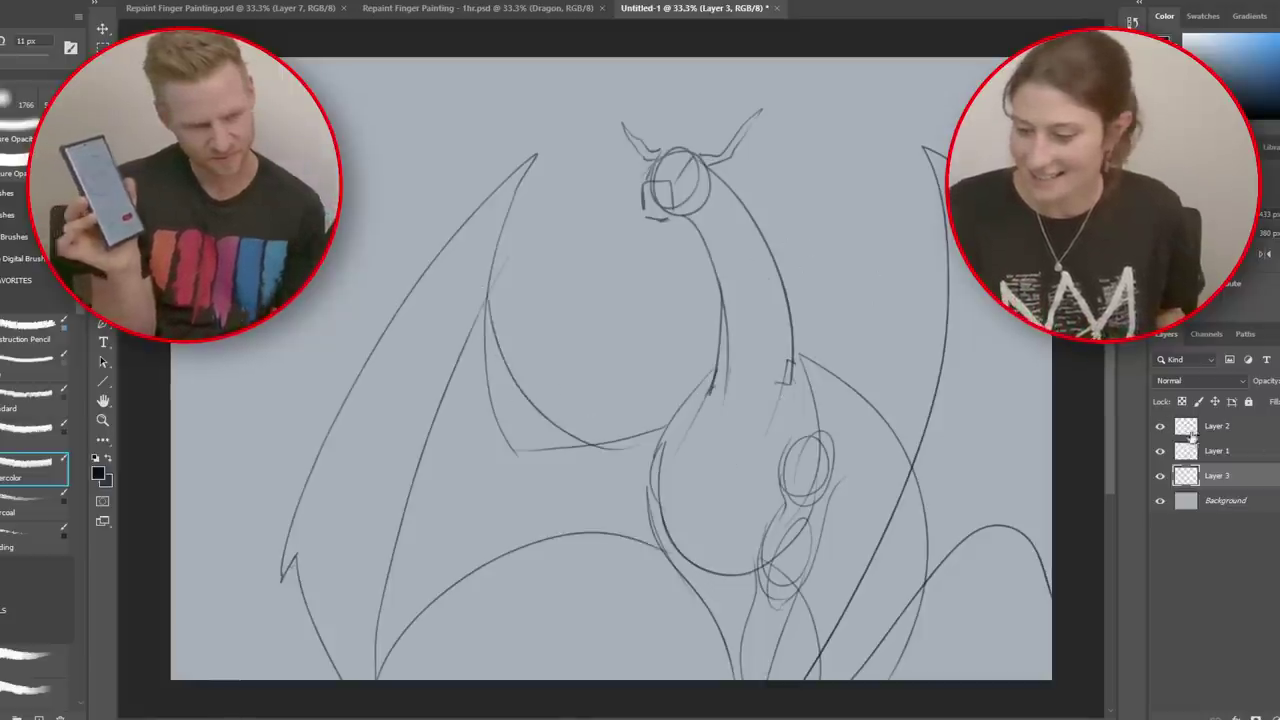
Step: Merge Layer 2 and Layer 1 down into Layer 3 so the dragon sketch is one layer
click(1210, 427)
key(ctrl+e)
key(ctrl+e)
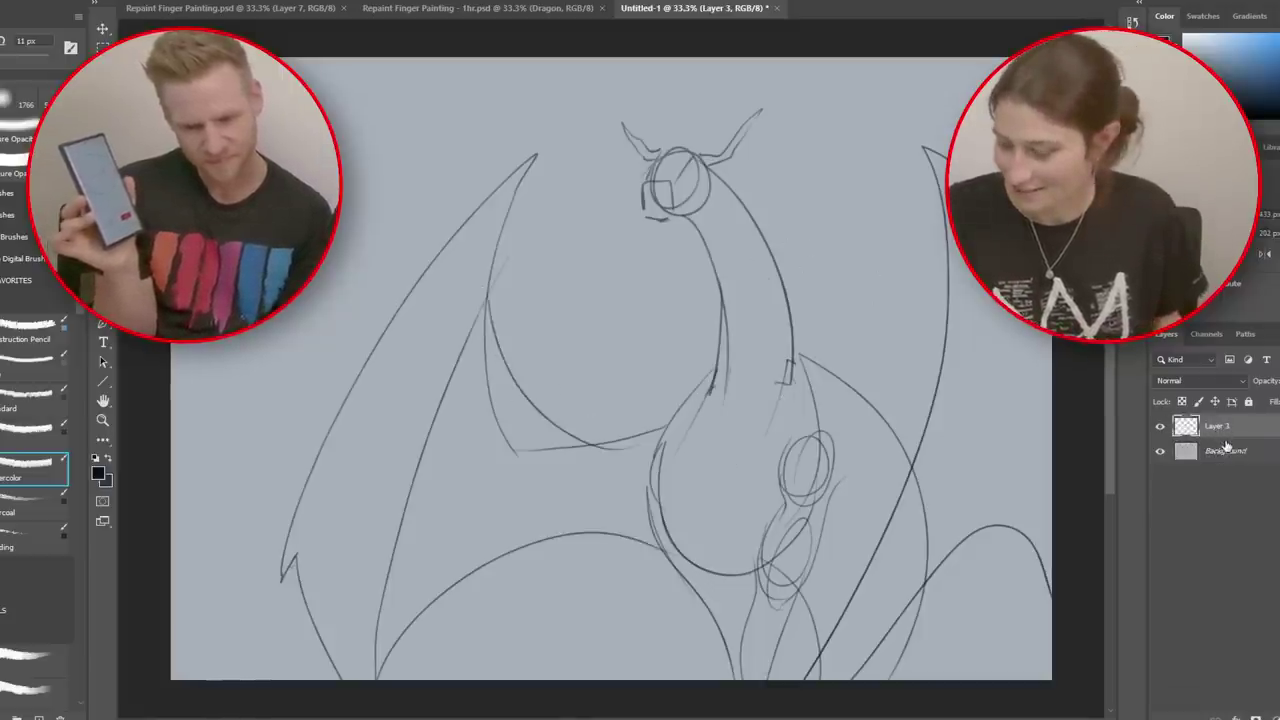
Step: Add Layer 4 above the sketch and Layer 5 below it, and block in the dark foreground cliff with a large hard brush
key(ctrl+shift+alt+n)
click(20, 163)
click(22, 62)
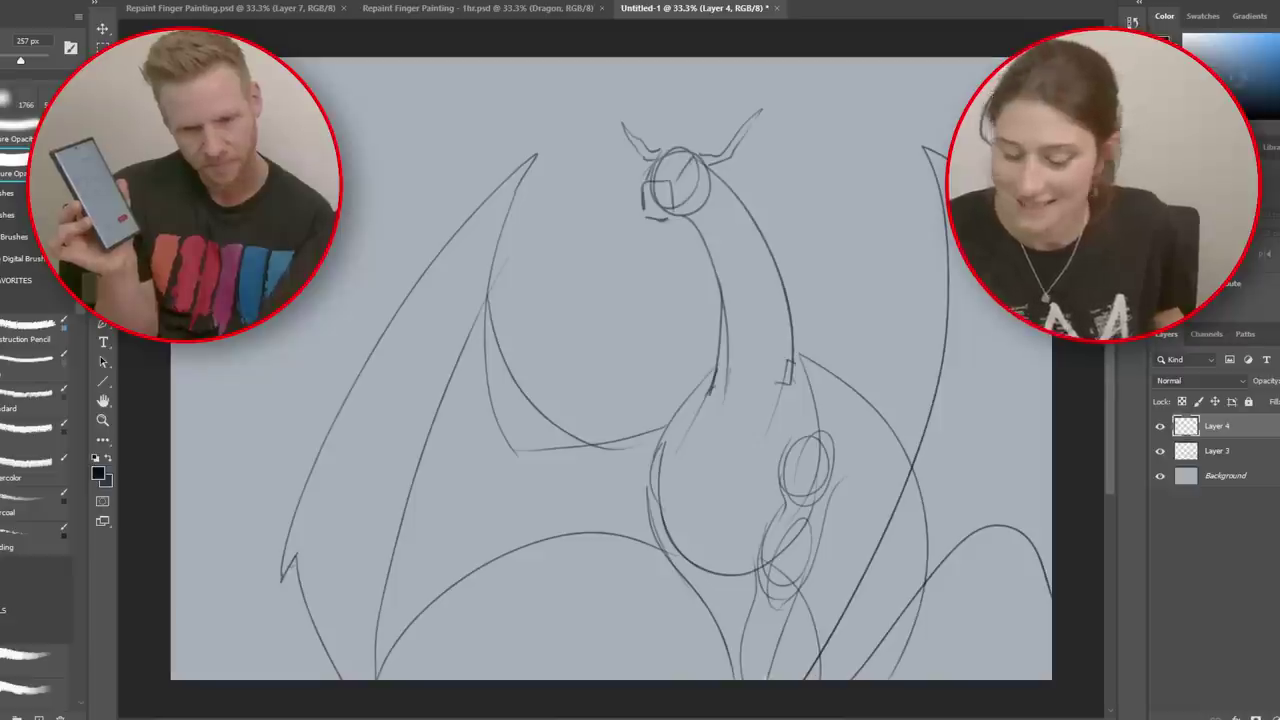
scroll(30, 300, up, 5)
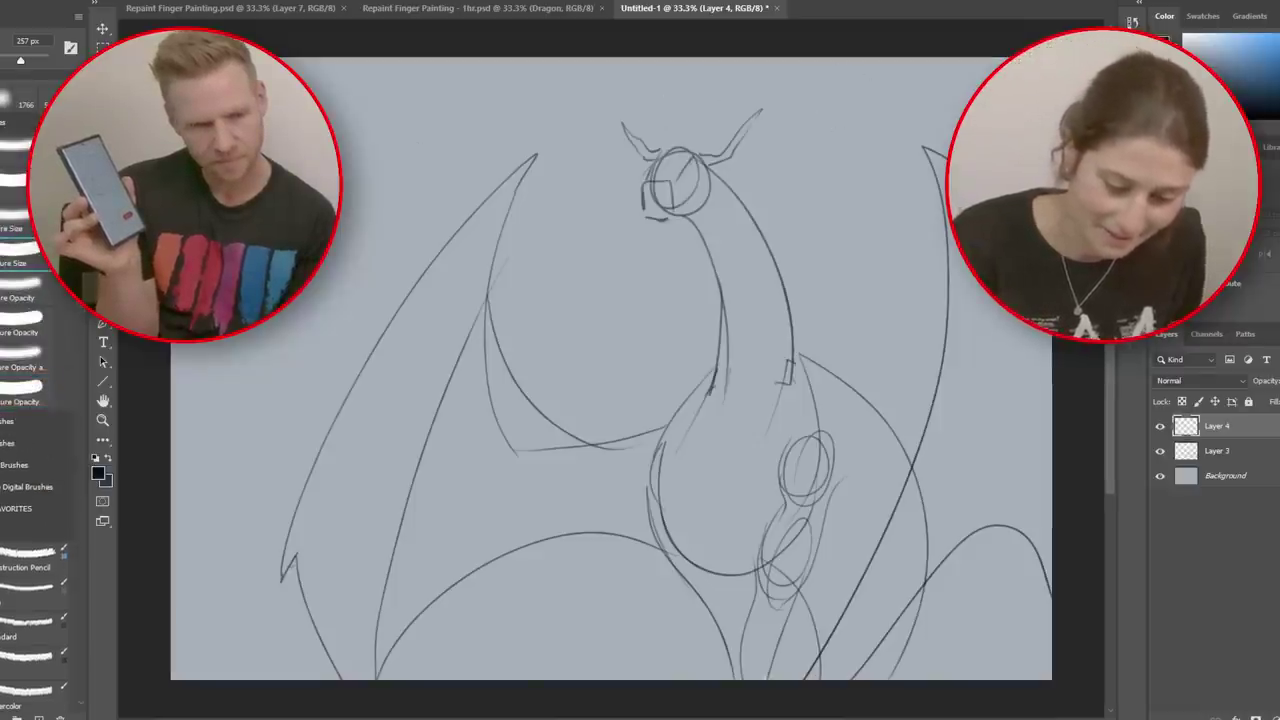
click(1217, 451)
key(ctrl+shift+alt+n)
drag(190, 655, 518, 562)
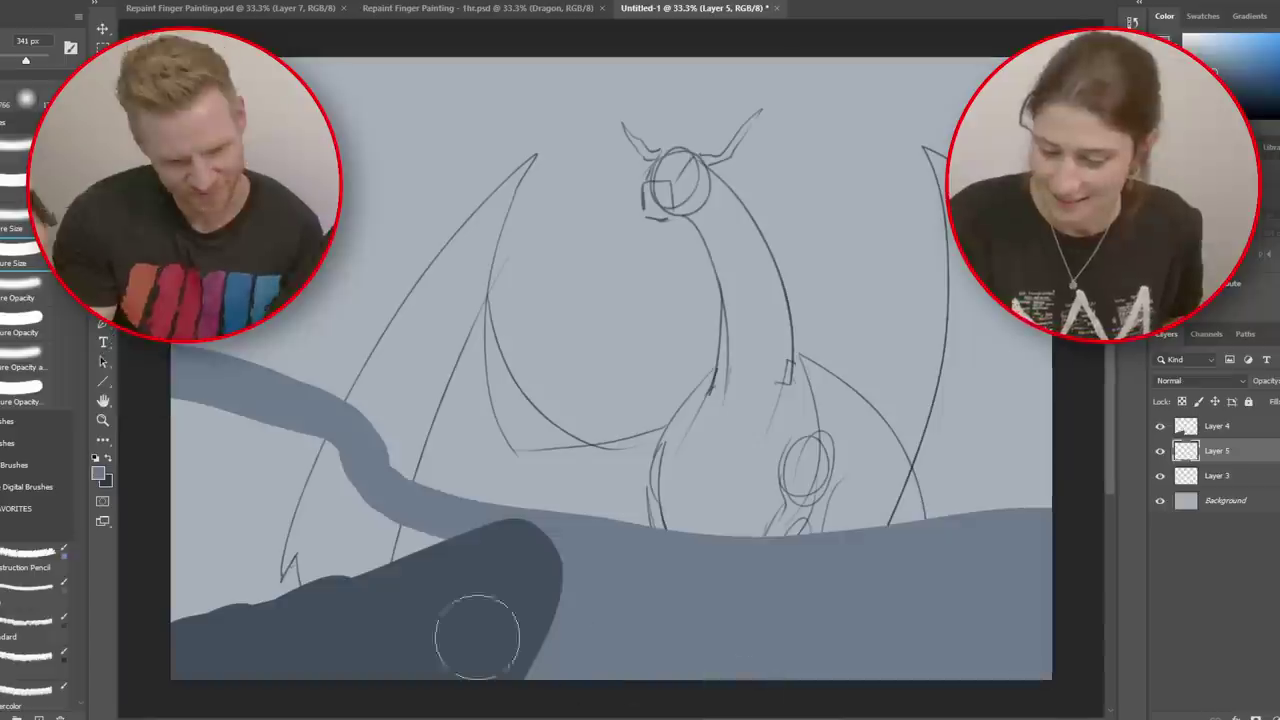
Step: Fill in the blue-grey midground hill and stack its layer under the sketch, with a new layer beneath it
mouse_move(400, 553)
mouse_down()
mouse_move(262, 458)
mouse_move(171, 480)
mouse_move(186, 614)
mouse_move(230, 640)
mouse_move(328, 447)
mouse_up()
key(ctrl+bracketleft)
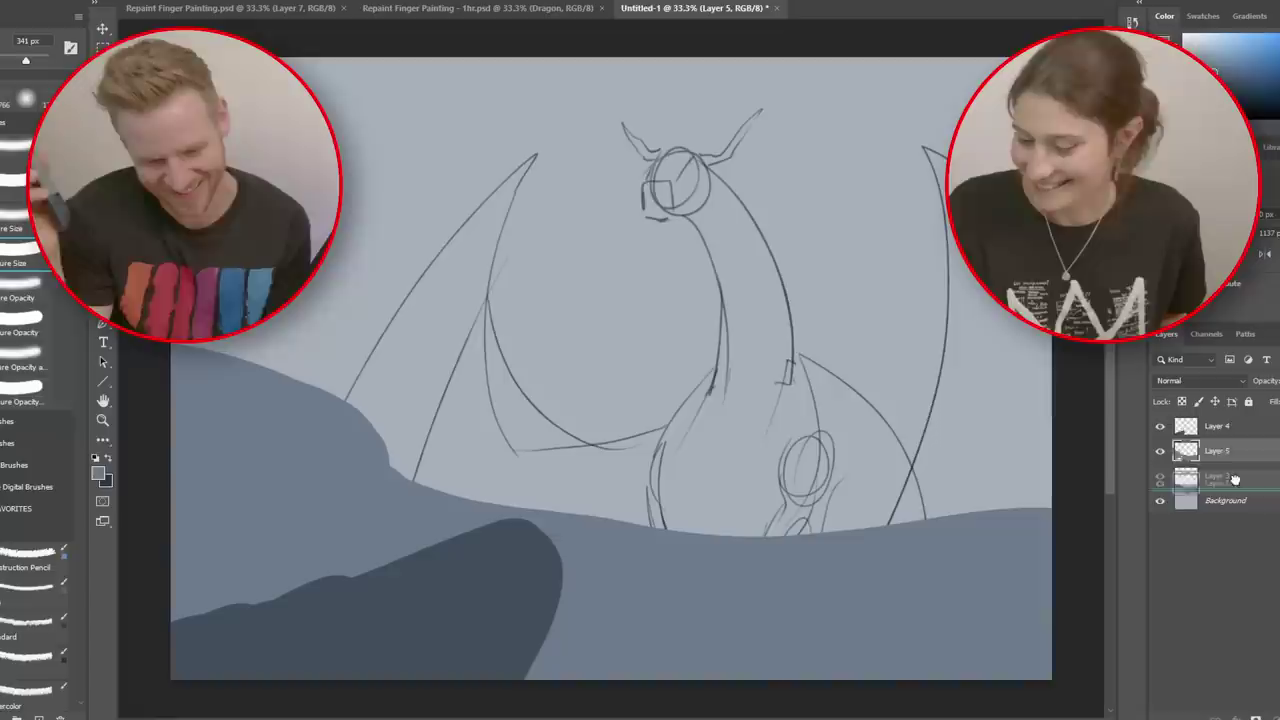
key(ctrl+alt+shift+n)
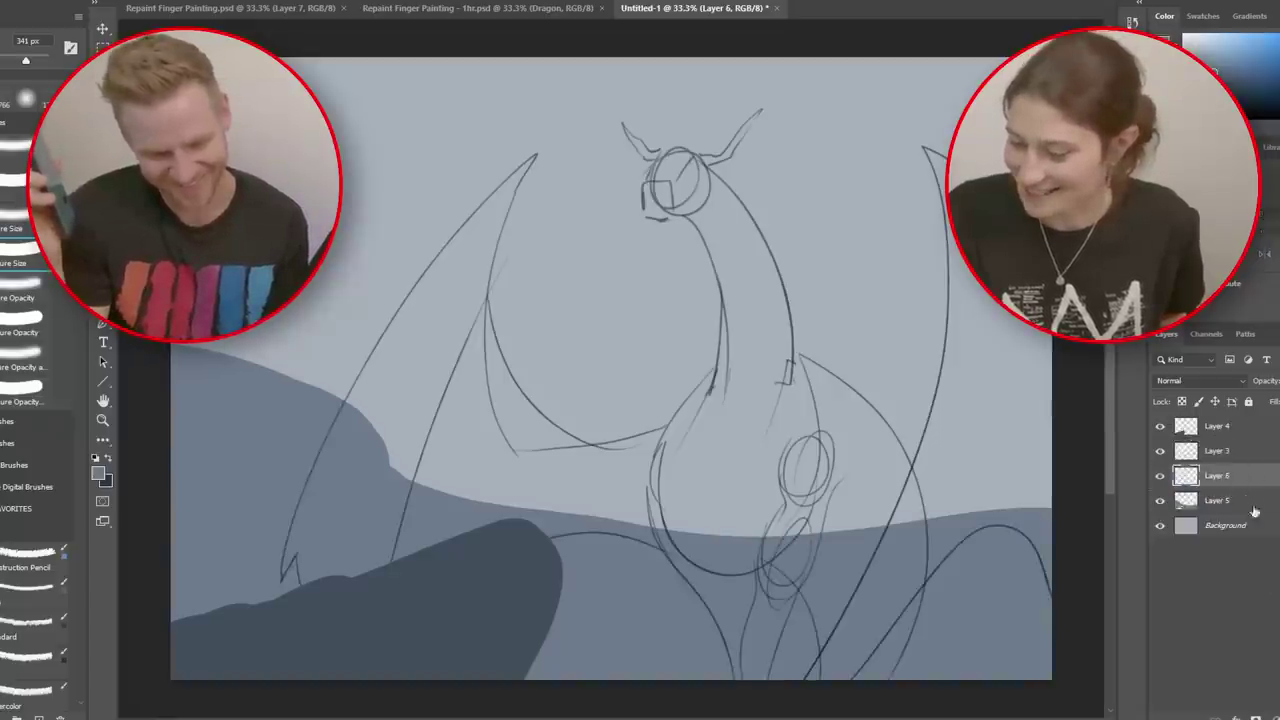
drag(1234, 482, 1234, 508)
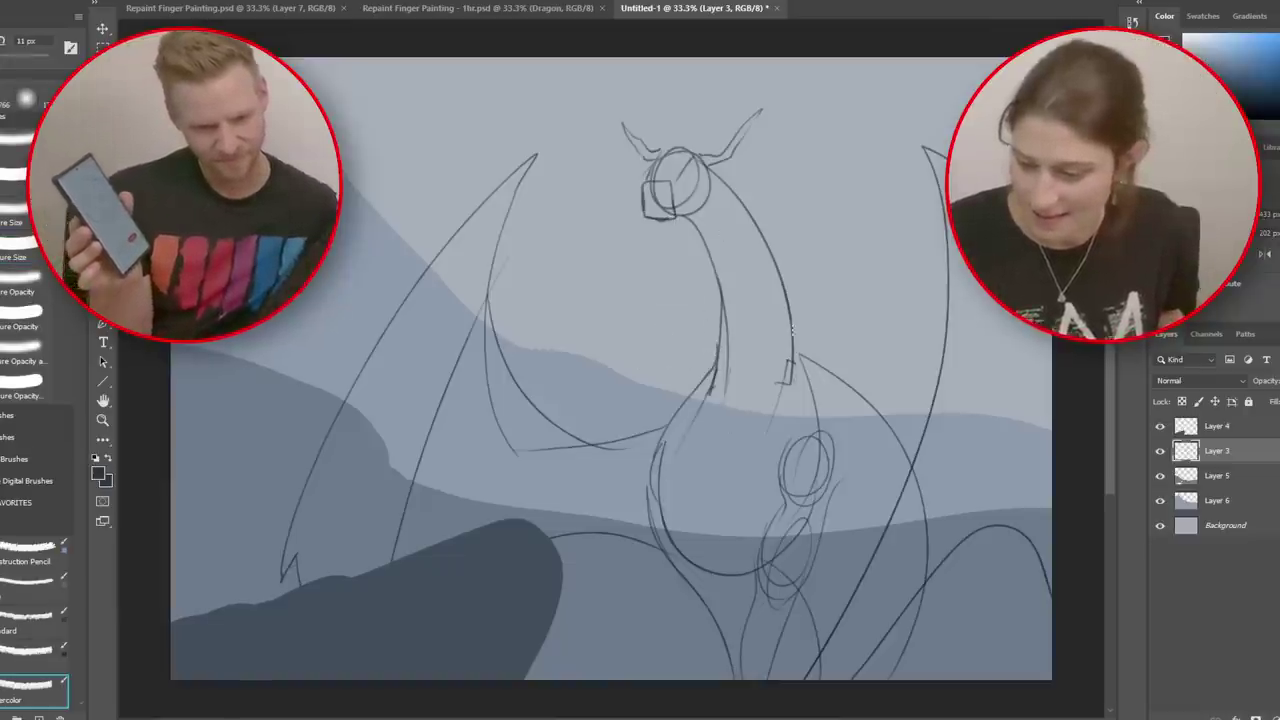
Step: Select the areas outside the dragon outline on Layer 3, including those below the wings, and invert the selection
click(846, 291)
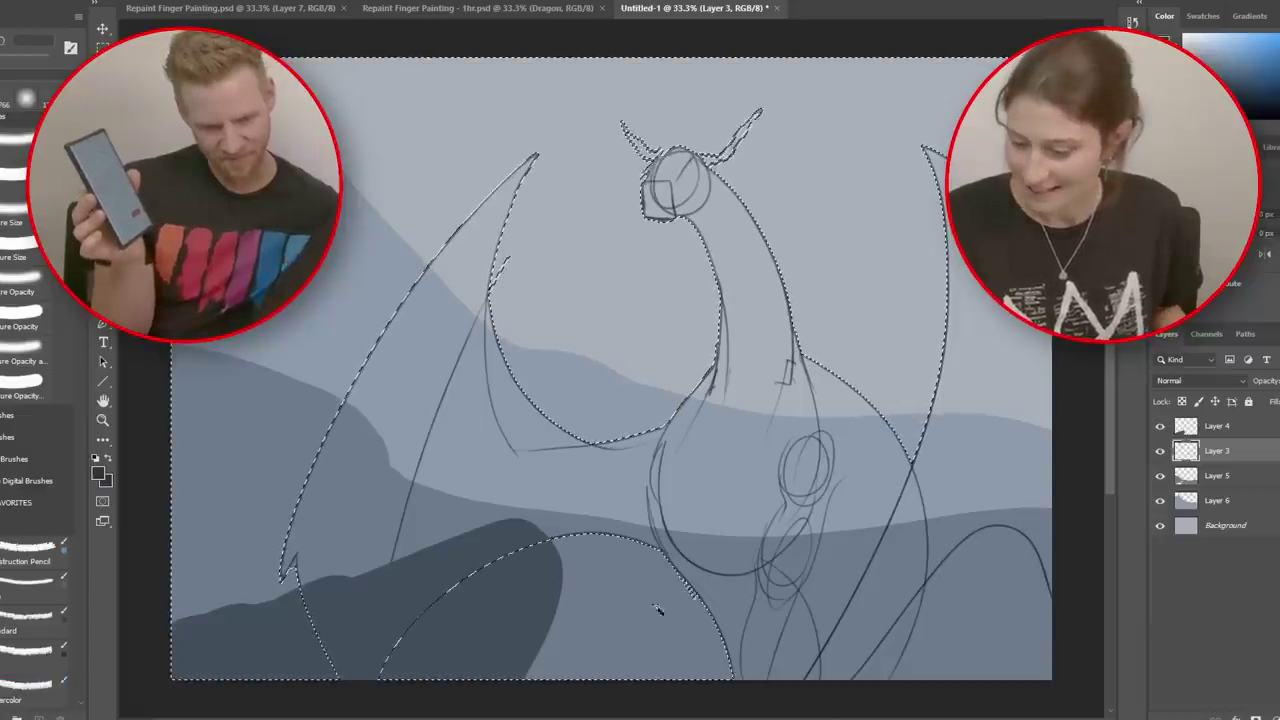
right_click(996, 603)
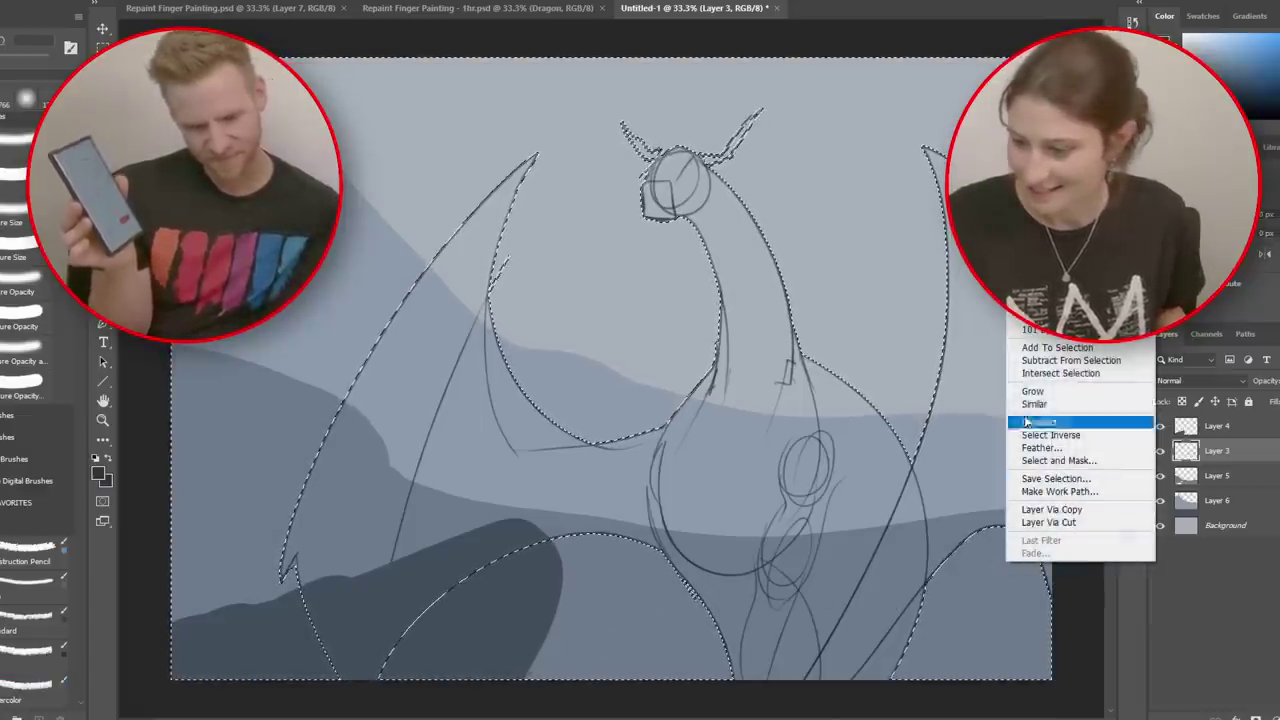
click(1070, 439)
Step: Paint the selected dragon silhouette, body and wings, medium blue with a large hard brush
key(b)
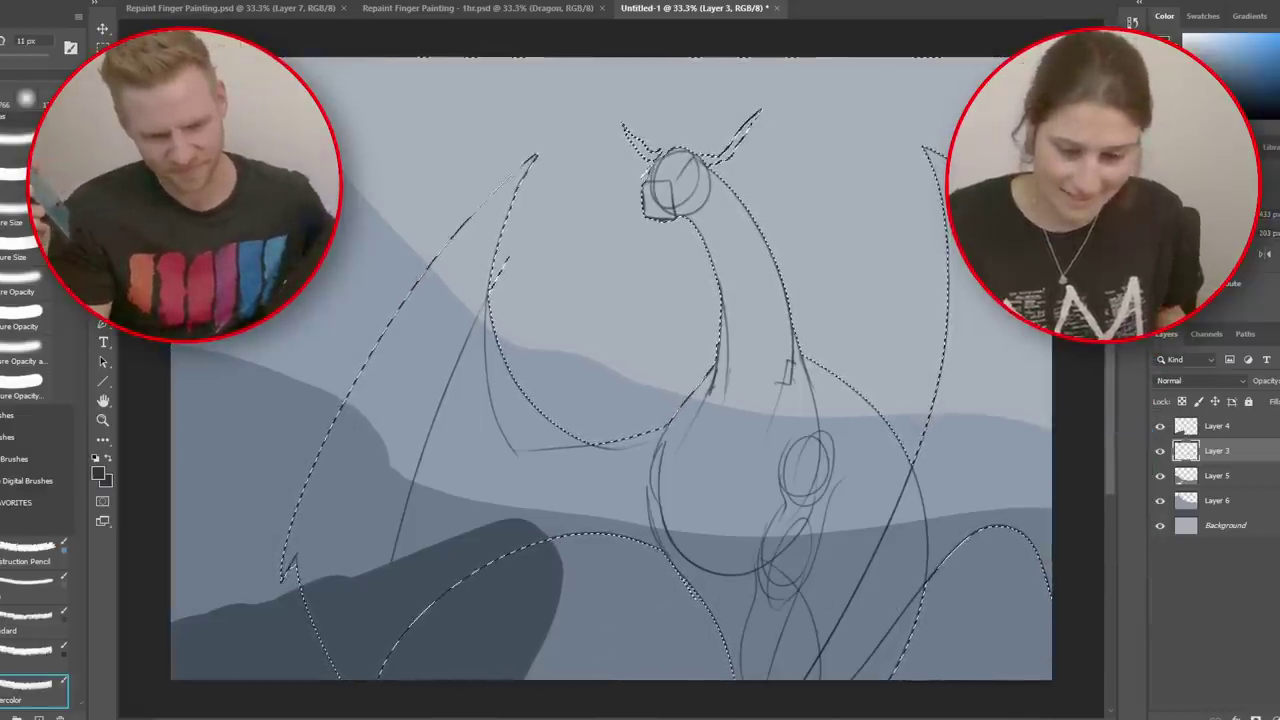
click(40, 248)
click(150, 2)
click(125, 52)
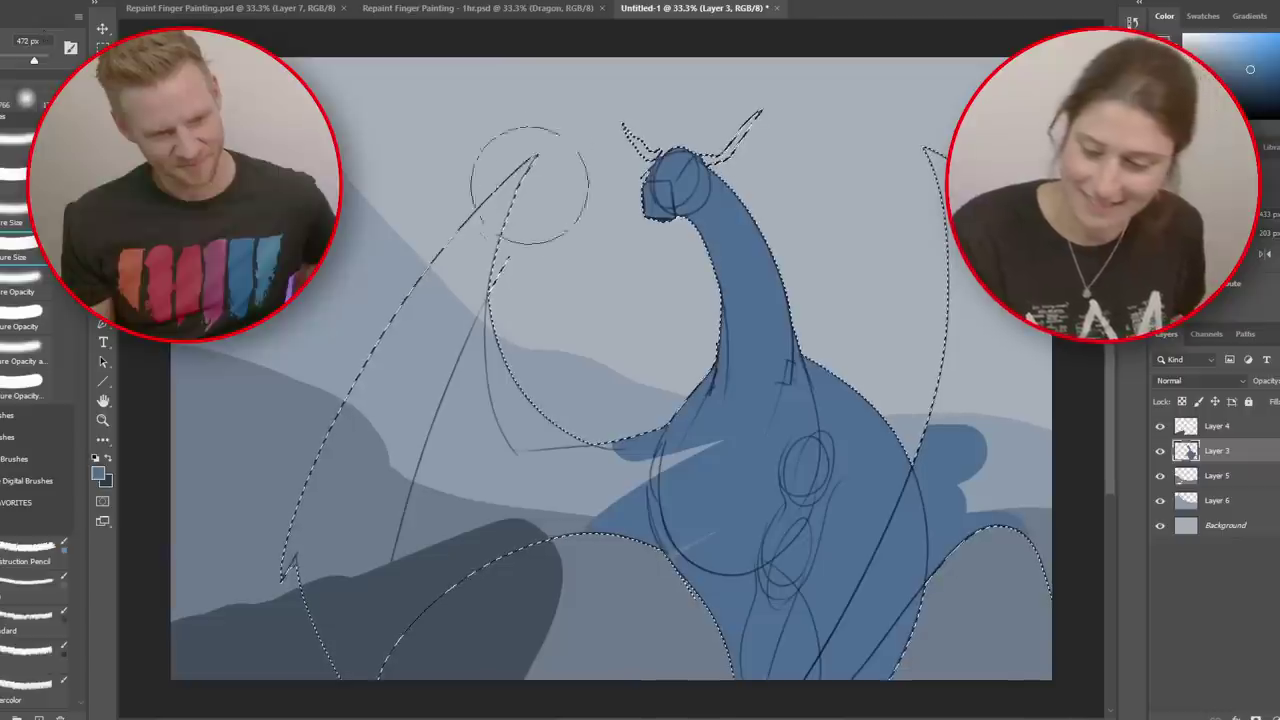
mouse_move(529, 192)
mouse_down()
mouse_move(597, 234)
mouse_move(440, 452)
mouse_move(657, 450)
mouse_up()
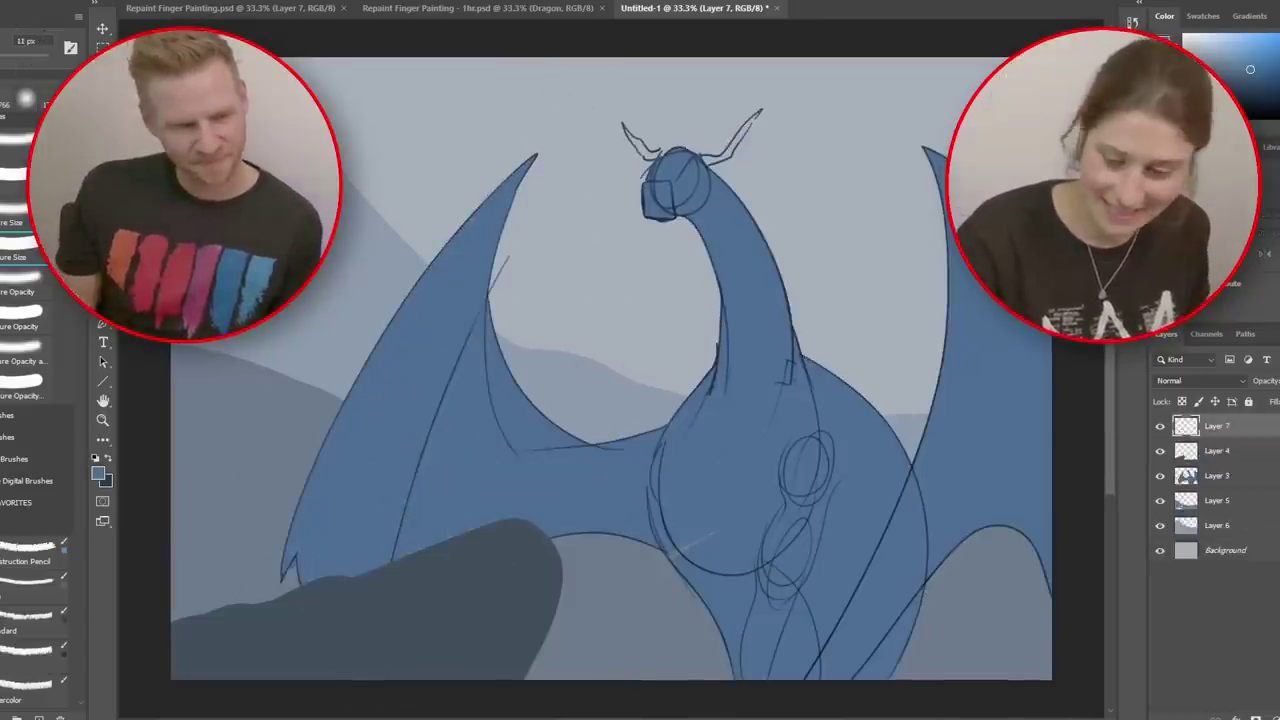
Step: Draw a small cloaked figure holding a staff at the cliff's tip with a thin brush on a new layer
click(35, 689)
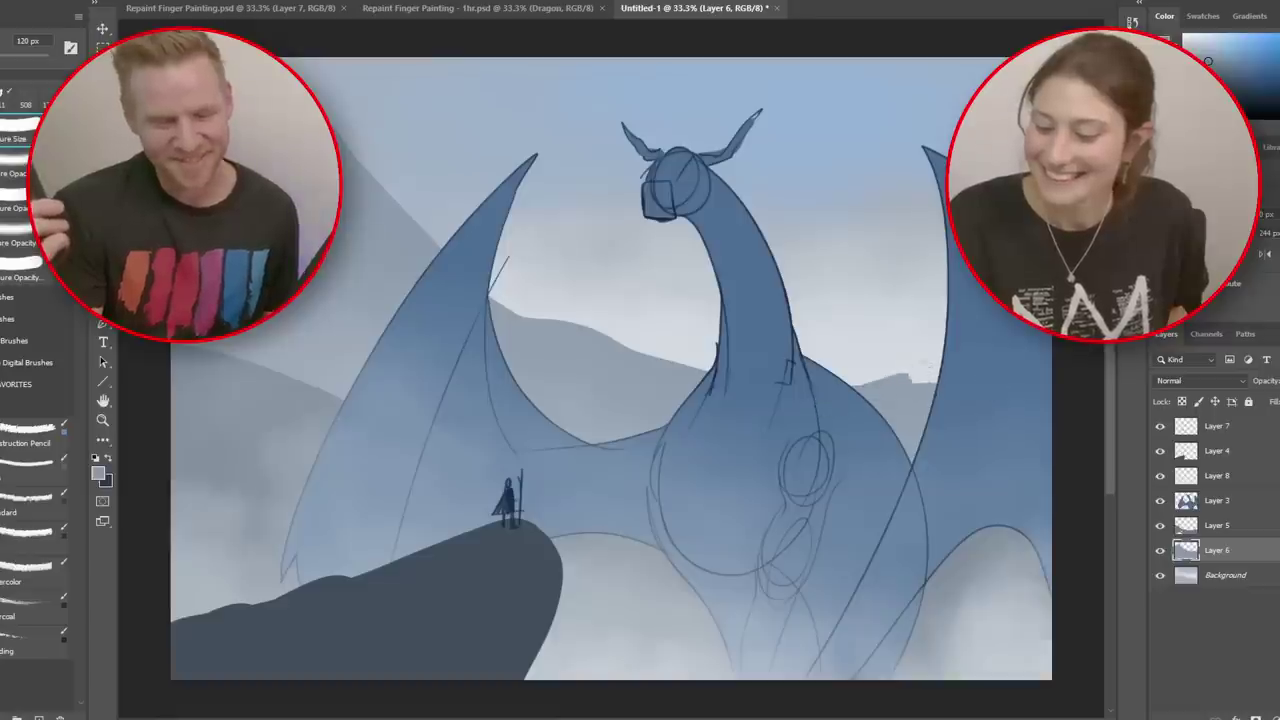
Step: Paint purple and magenta over the lower wings and lower body on Layer 3 with the Cloudy brush at 958 px
drag(82, 220, 97, 343)
scroll(35, 500, down, 3)
click(33, 393)
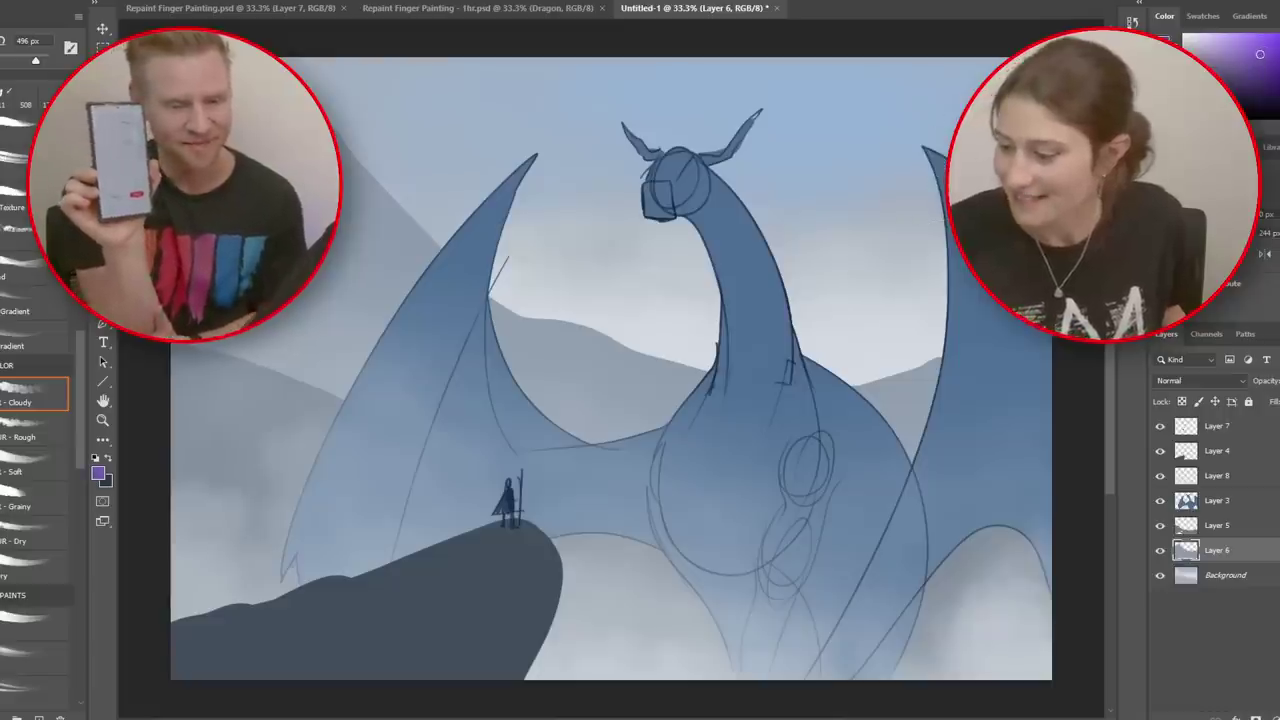
click(1210, 500)
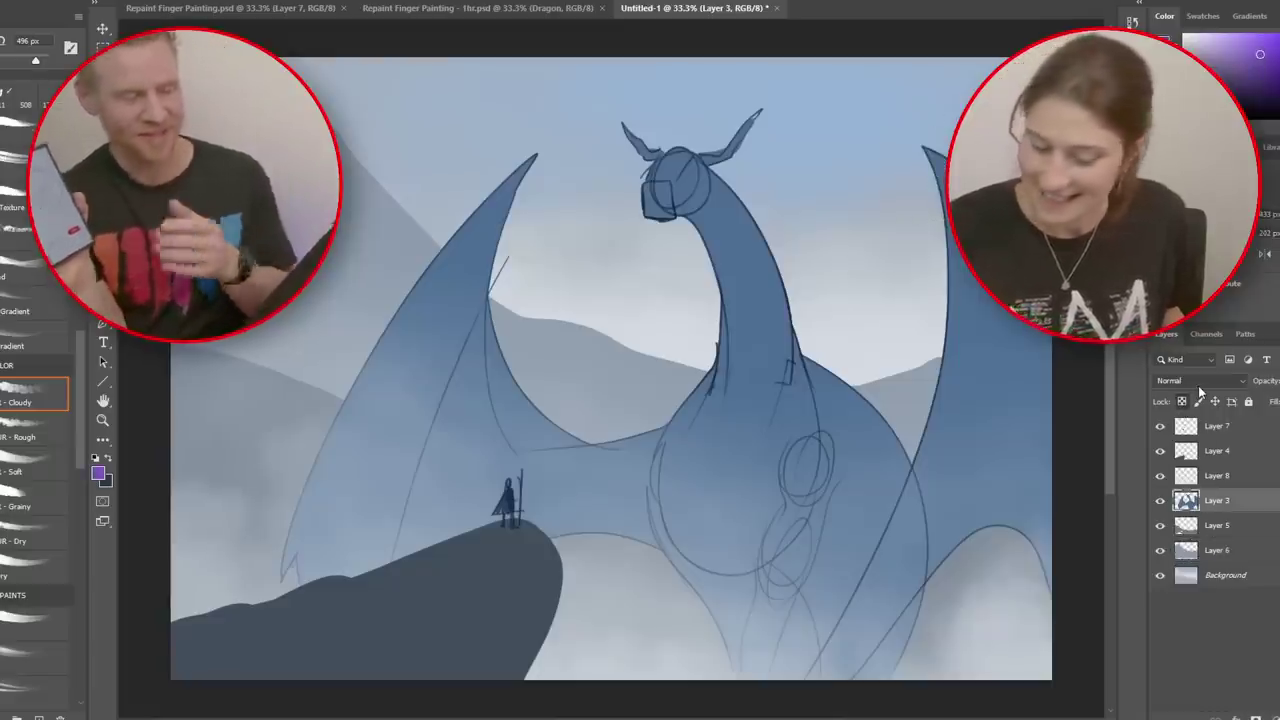
click(36, 62)
mouse_move(348, 655)
mouse_down()
mouse_move(374, 602)
mouse_move(564, 337)
mouse_move(529, 606)
mouse_move(881, 508)
mouse_move(1012, 588)
mouse_move(1001, 623)
mouse_move(1050, 405)
mouse_up()
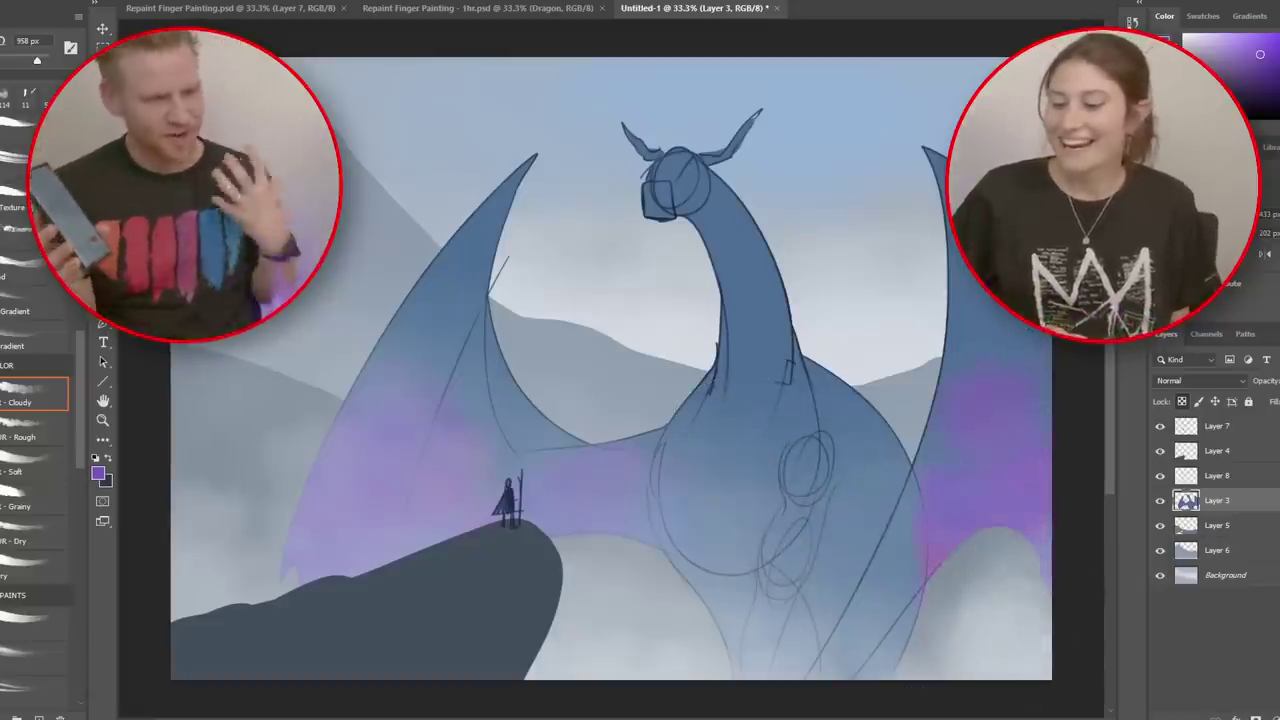
drag(920, 630, 870, 680)
drag(1060, 400, 1050, 500)
Step: Highlight the dragon's head and front horn in light blue with a soft opacity brush at 190 px
scroll(35, 400, up, 15)
click(22, 360)
alt+click(714, 199)
drag(625, 128, 688, 172)
key(ctrl+z)
click(14, 57)
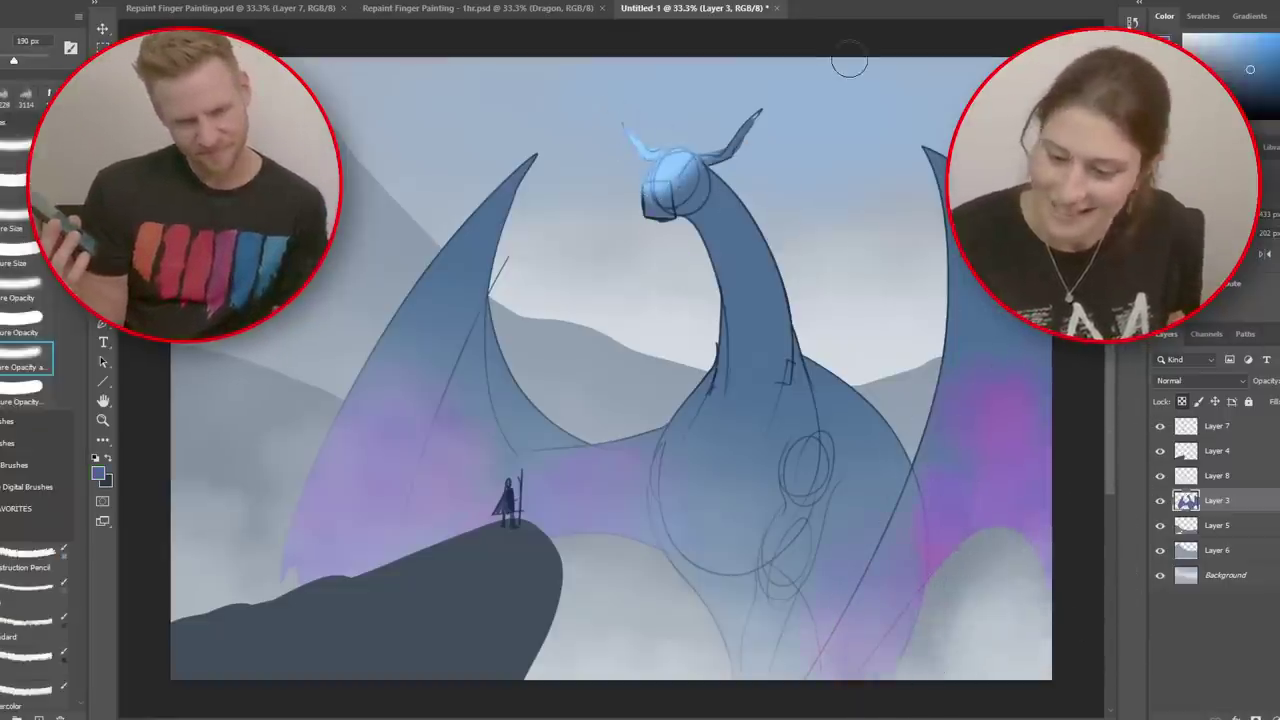
Step: Enlarge the brush to 496 px and paint light blue highlights on both wing tips and the shoulder
mouse_move(34, 60)
mouse_down()
mouse_move(52, 58)
mouse_move(37, 60)
mouse_up()
drag(525, 165, 450, 285)
drag(930, 155, 955, 205)
mouse_move(666, 357)
mouse_down()
mouse_move(700, 430)
mouse_move(690, 400)
mouse_up()
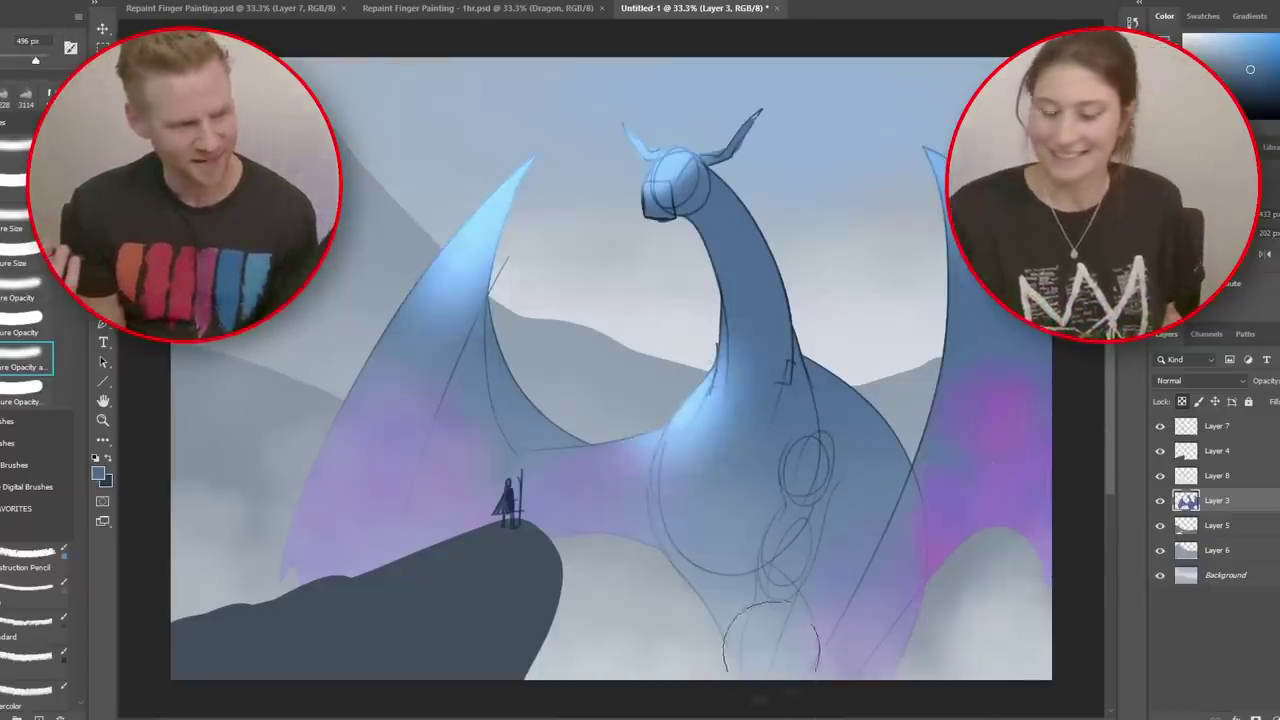
Step: Shade the dragon's neck and belly with deep indigo down to the lower body
alt+click(975, 440)
drag(32, 60, 26, 60)
click(1264, 72)
mouse_move(698, 198)
mouse_down()
mouse_move(738, 270)
mouse_move(760, 408)
mouse_move(723, 525)
mouse_move(748, 480)
mouse_move(723, 496)
mouse_move(756, 460)
mouse_move(723, 568)
mouse_move(728, 505)
mouse_move(795, 655)
mouse_up()
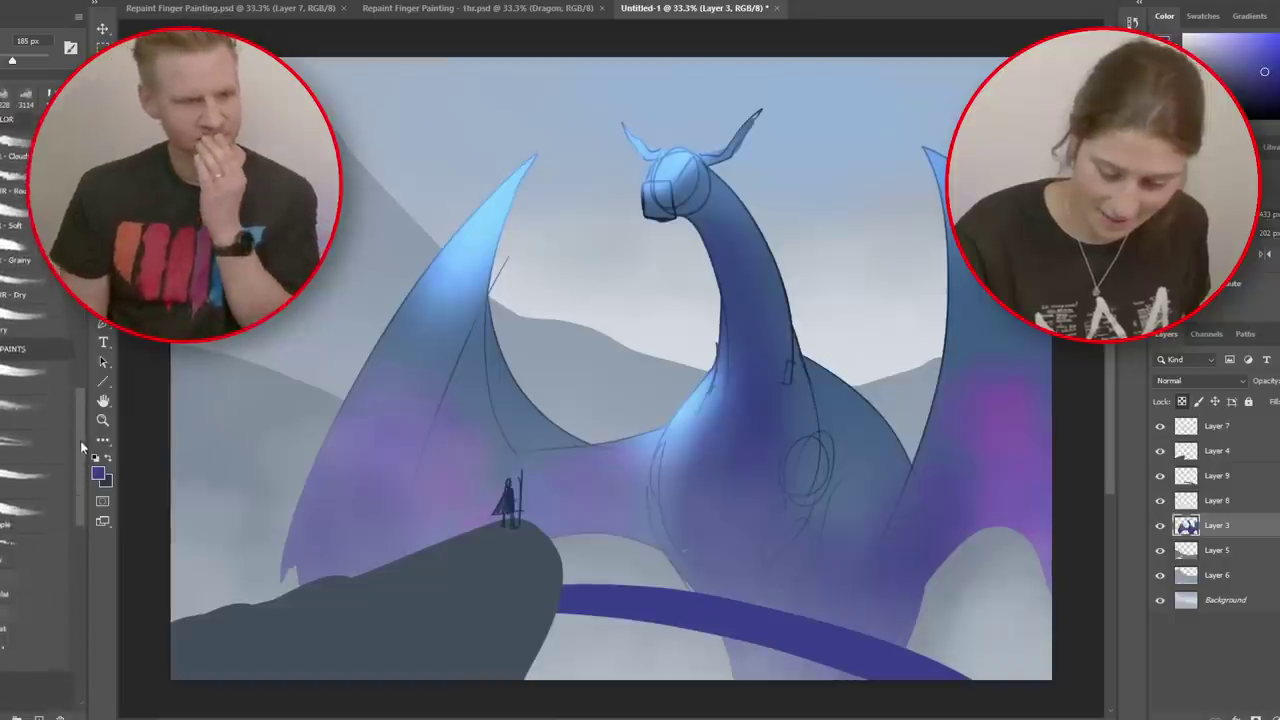
Step: Scatter white snowflakes over the whole scene on a new top layer with a 1766 px snow brush
scroll(80, 440, down, 10)
click(35, 587)
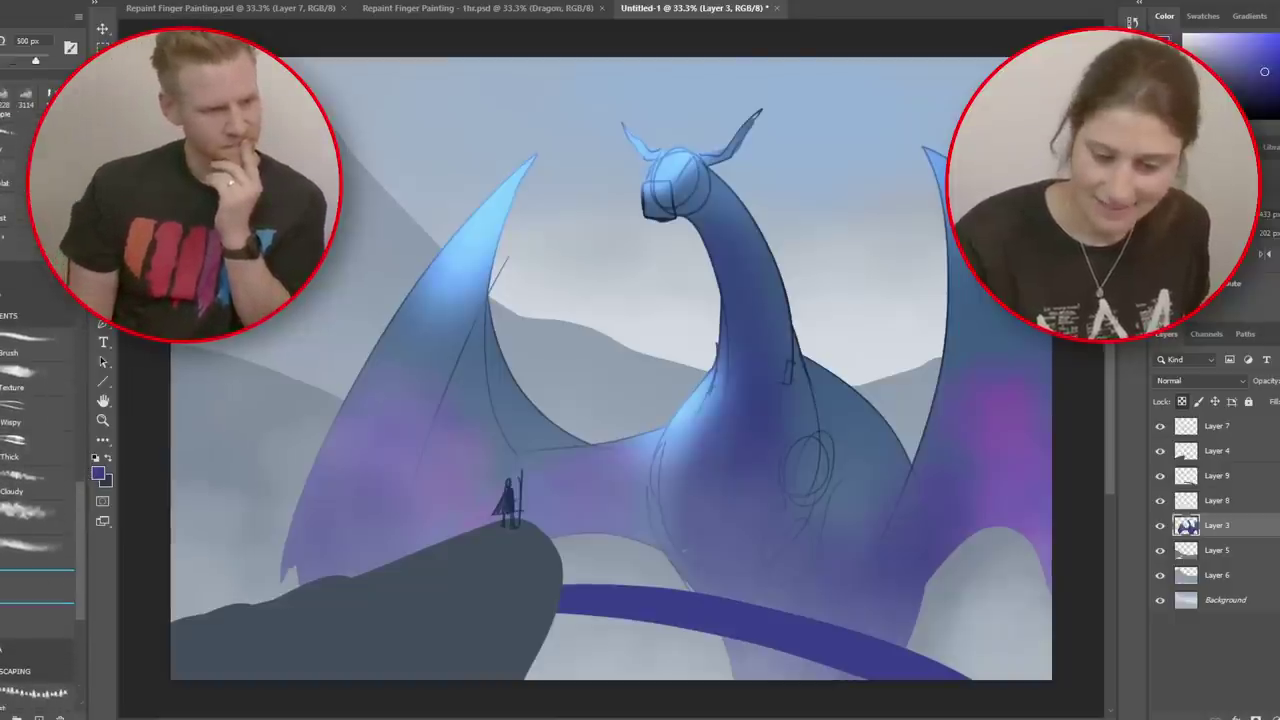
click(1252, 428)
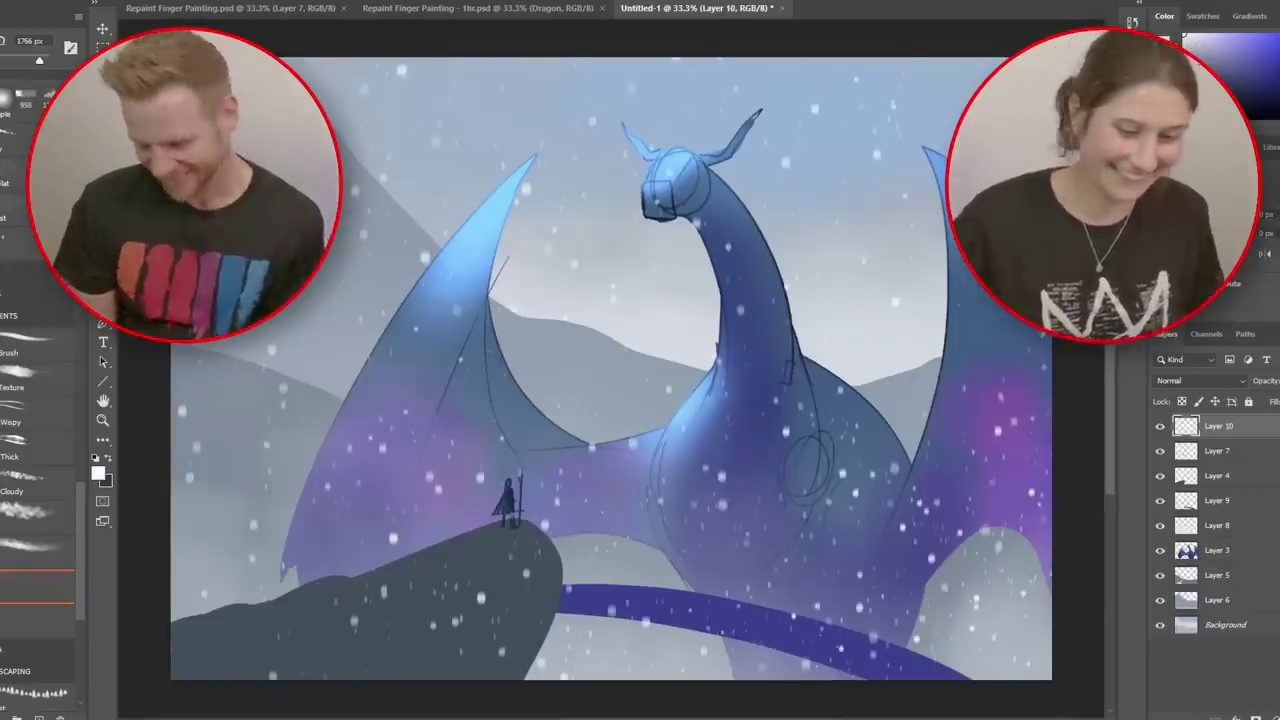
Step: Paint white clouds around the dragon's neck and in the sky with the Cloudy element brush on new layers above Layer 3
scroll(38, 560, up, 15)
click(25, 128)
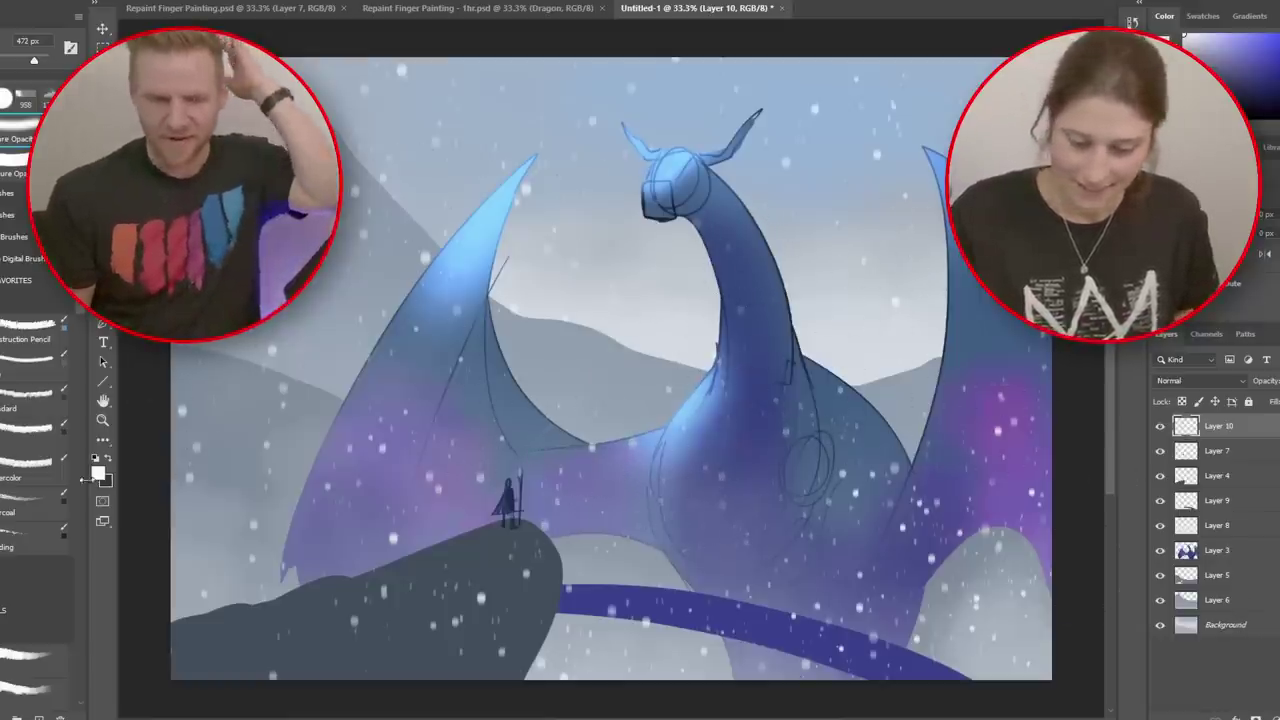
scroll(37, 425, down, 5)
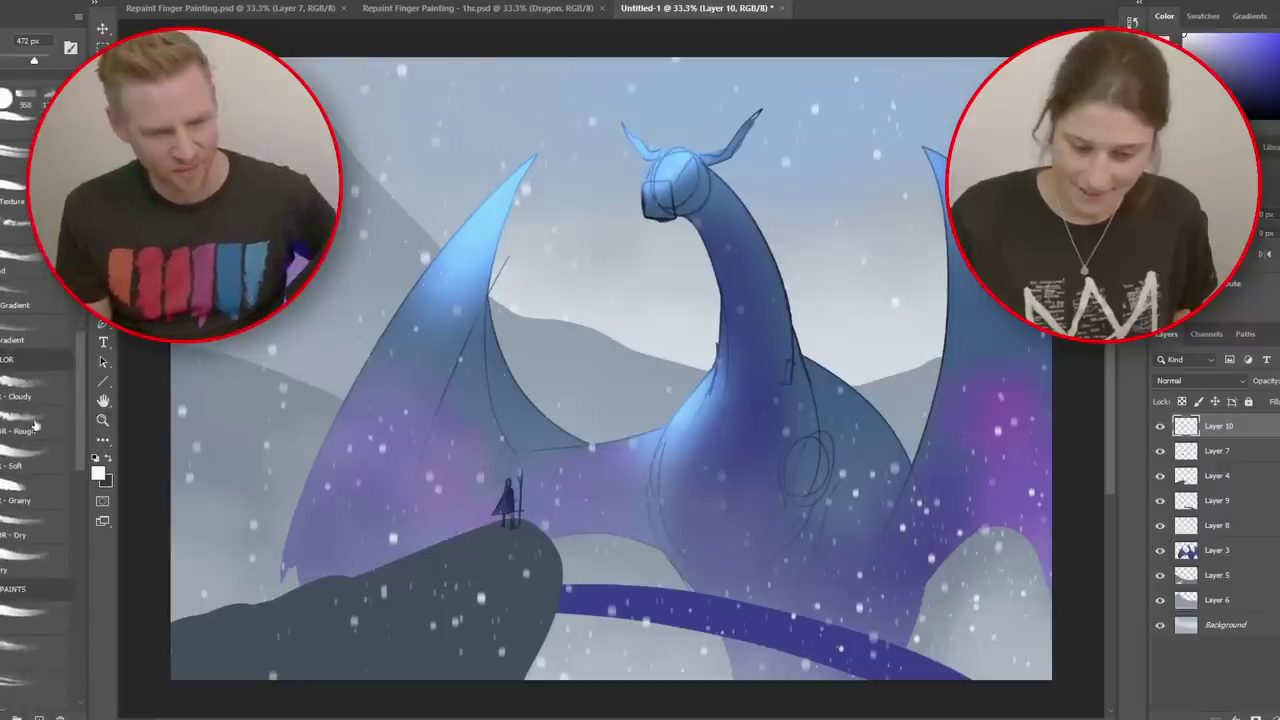
drag(76, 397, 96, 471)
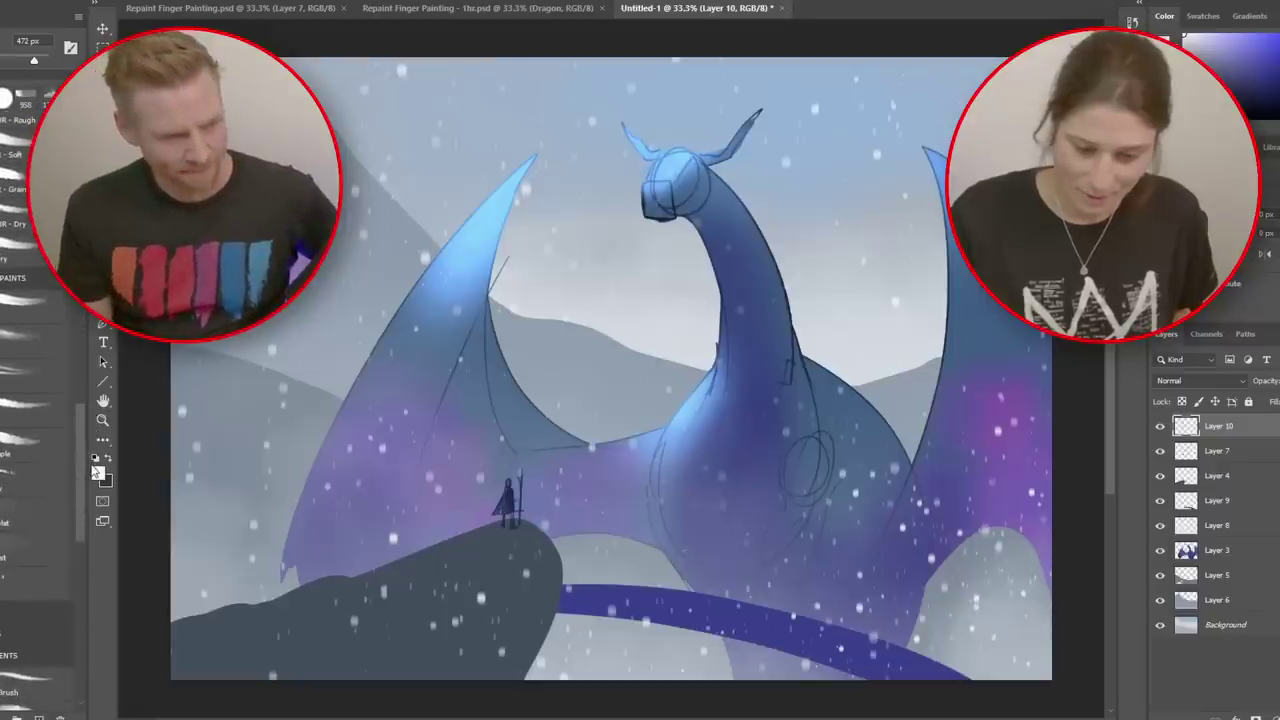
drag(68, 427, 85, 493)
click(58, 494)
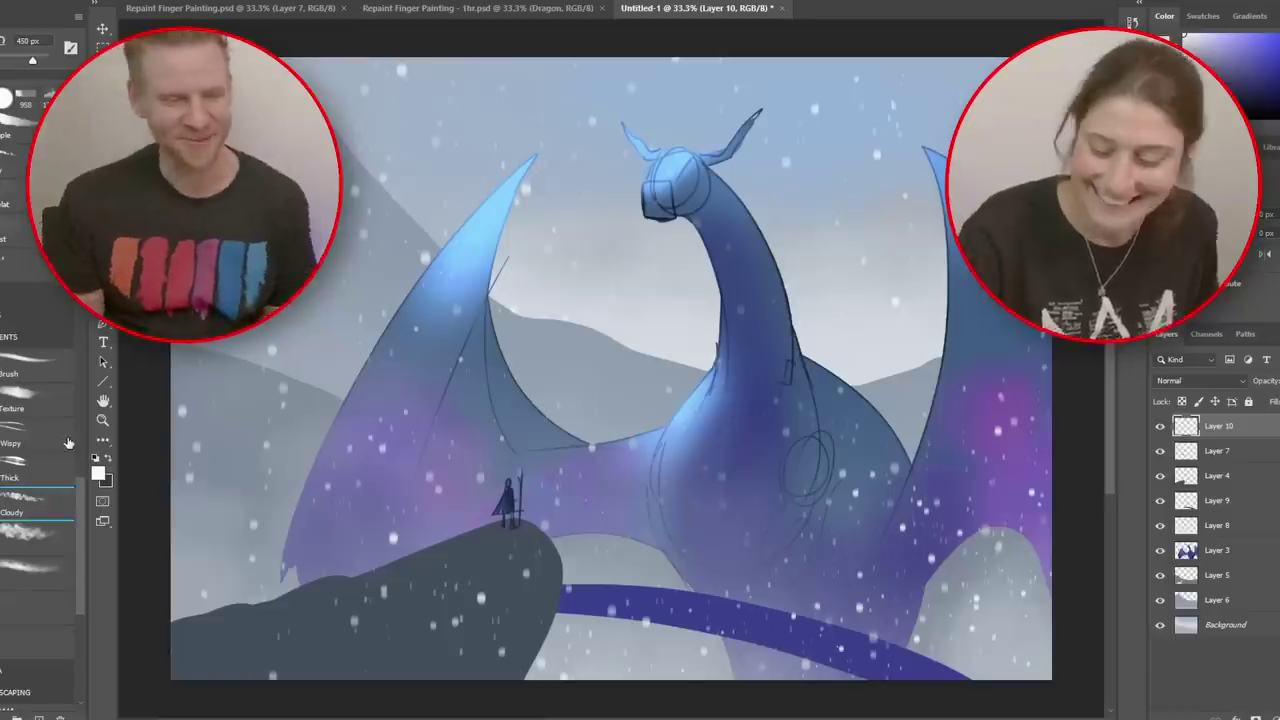
key(ctrl+shift+alt+n)
drag(1231, 432, 1223, 561)
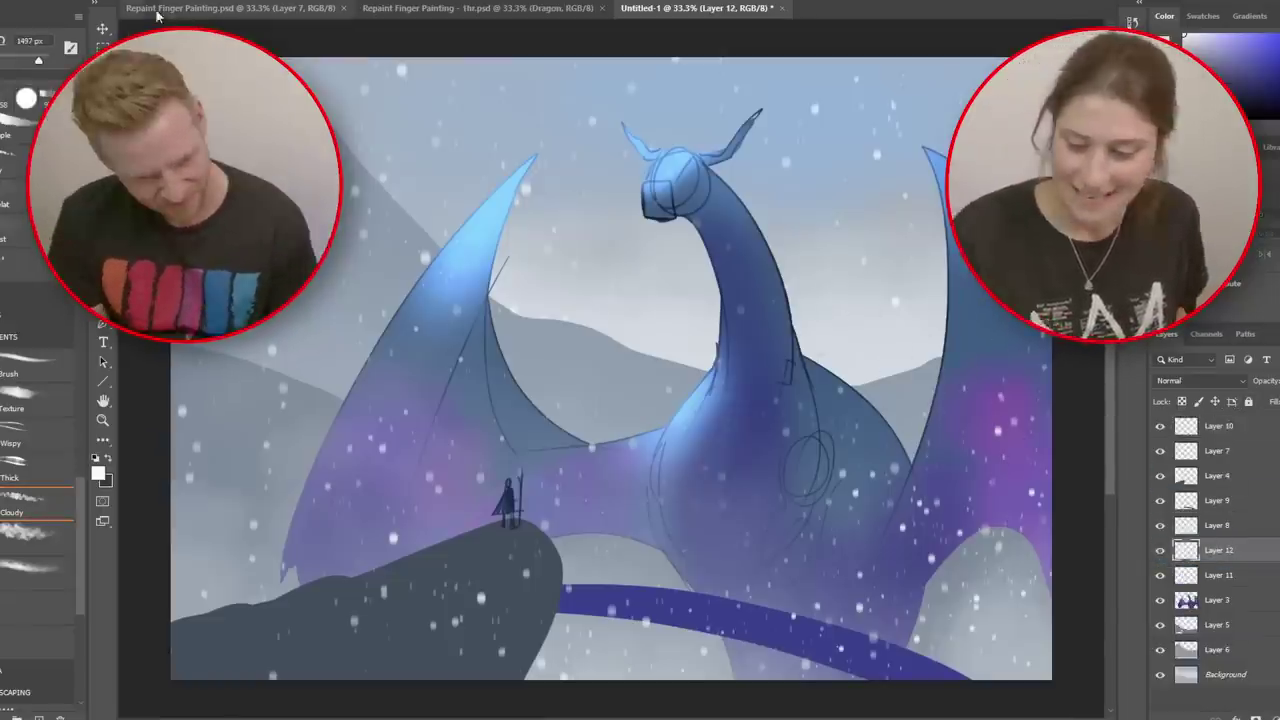
drag(700, 328, 850, 325)
key(ctrl+z)
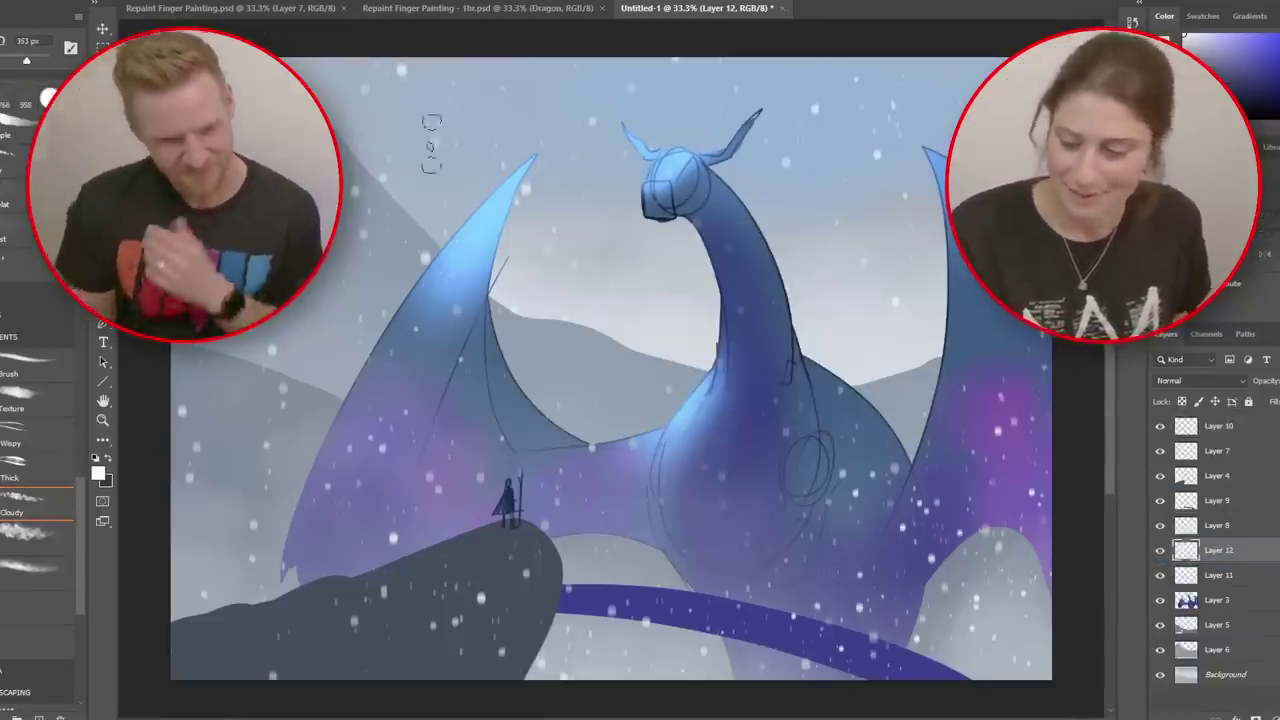
drag(664, 314, 698, 296)
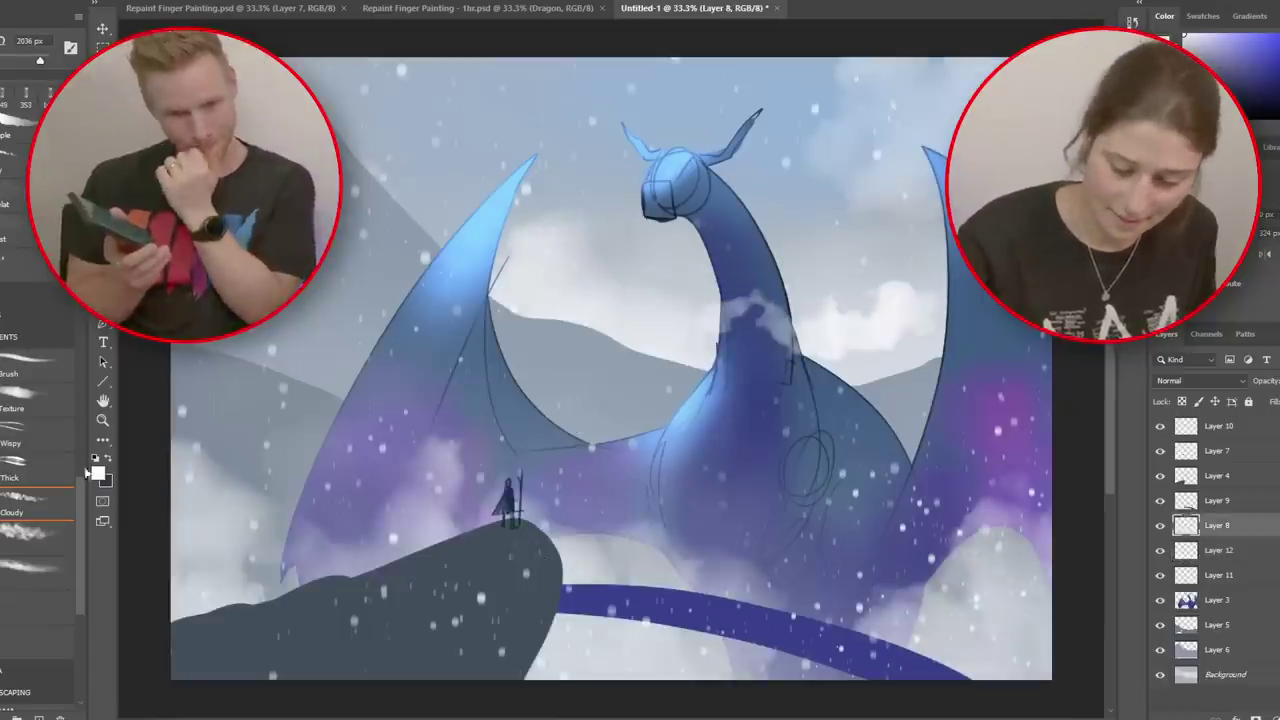
Step: Paint rocky texture onto the foreground cliff and the mountain behind the left wing with a textured brush
drag(81, 490, 93, 320)
scroll(40, 400, up, 1)
click(35, 382)
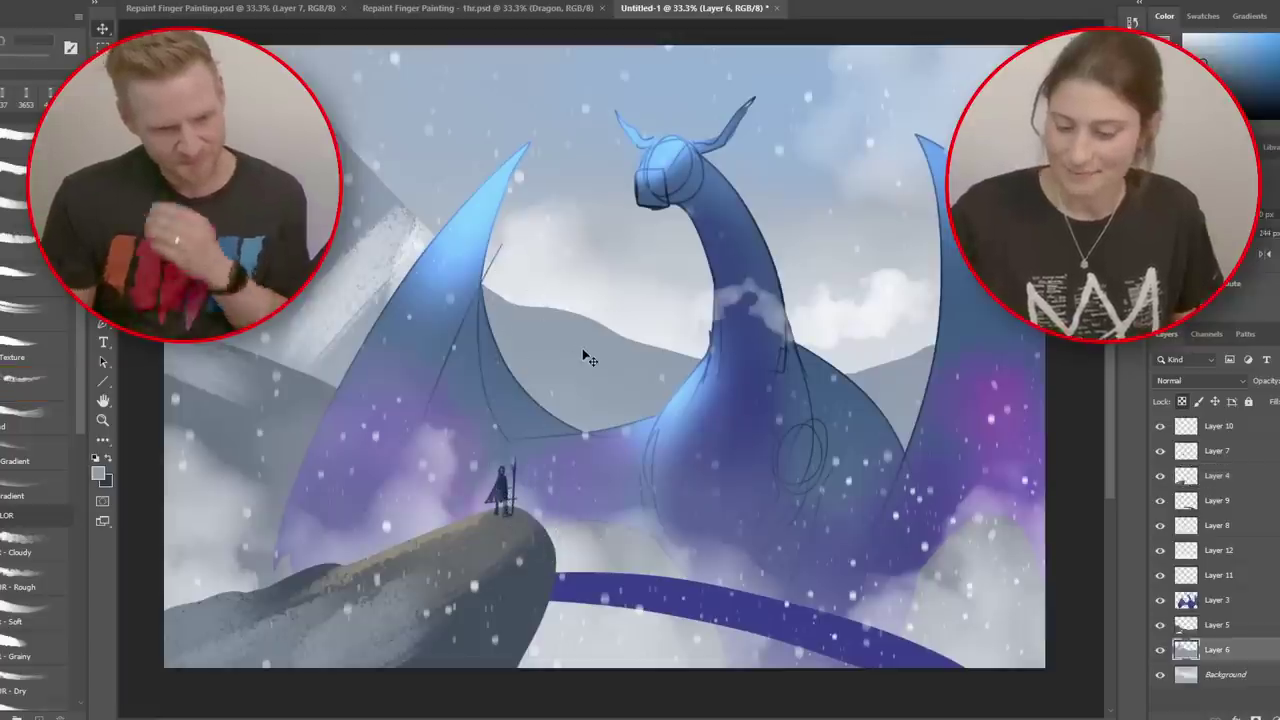
Step: Clear the selection and brush pale textured highlights onto the distant mountains on Layer 6
click(748, 370)
key(ctrl+d)
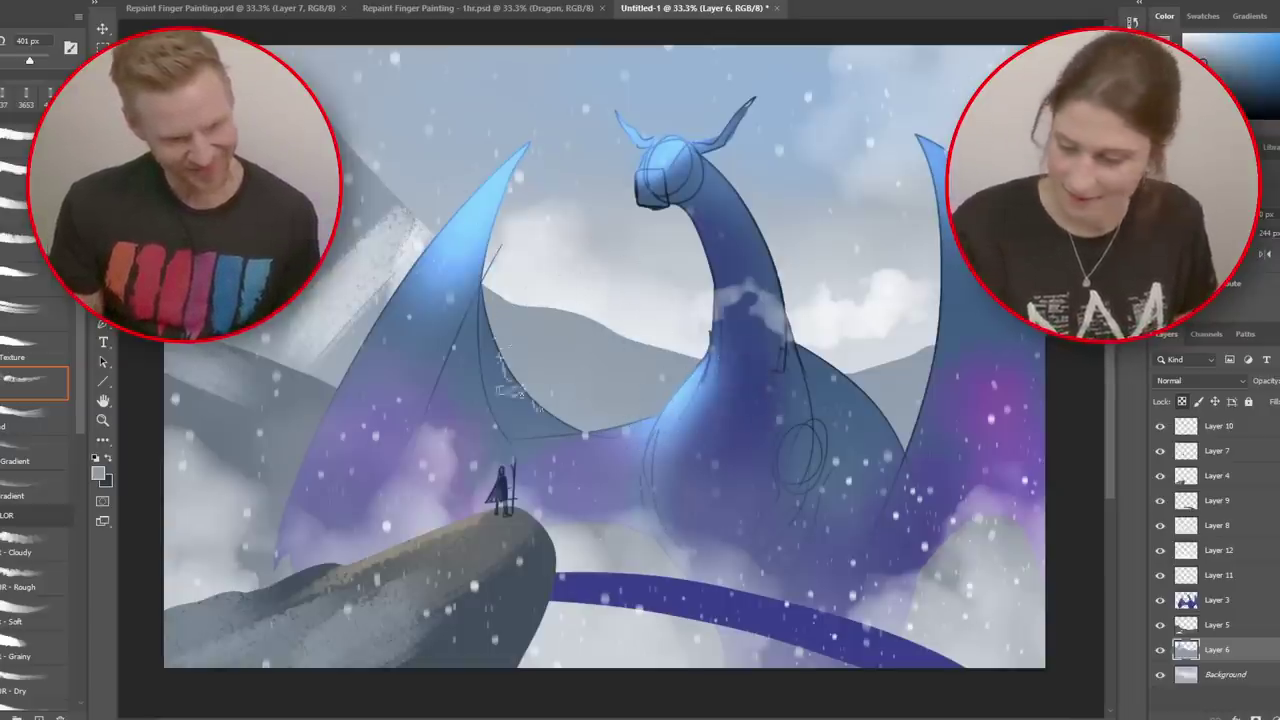
click(1188, 41)
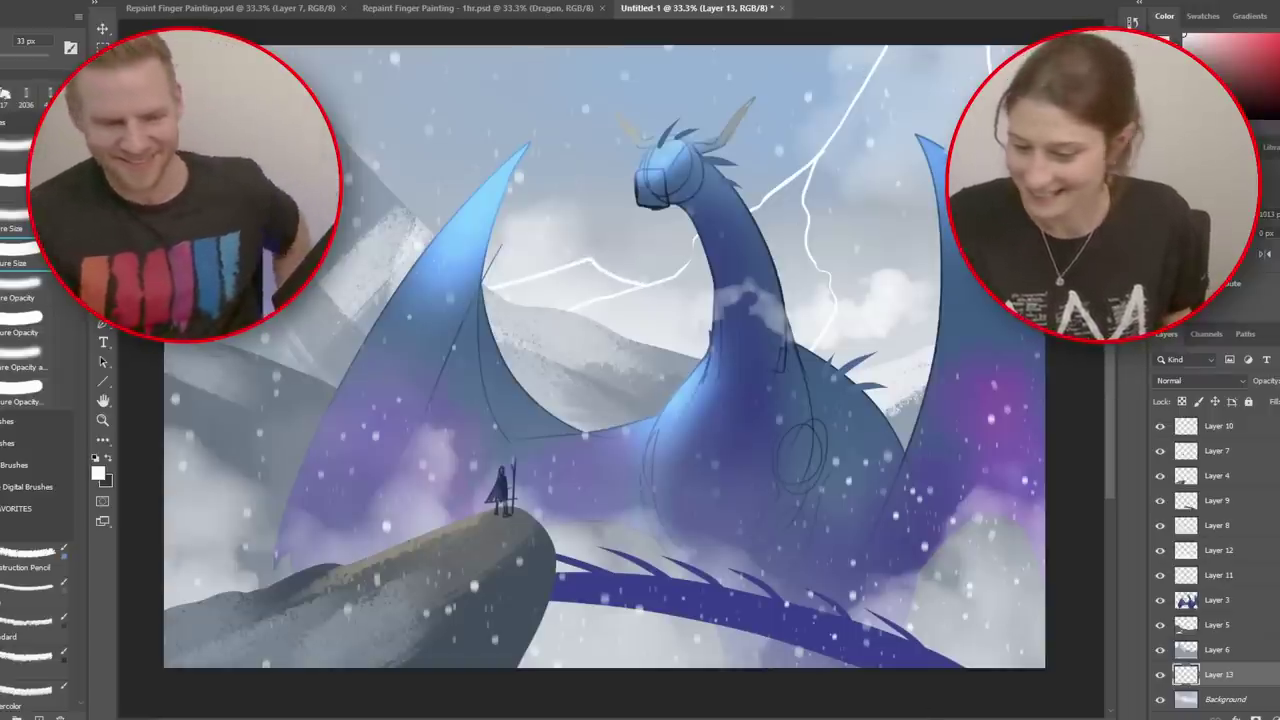
Step: Select the distant mountains' layer, Layer 6, and nudge it slightly upward
key(v)
drag(656, 386, 654, 377)
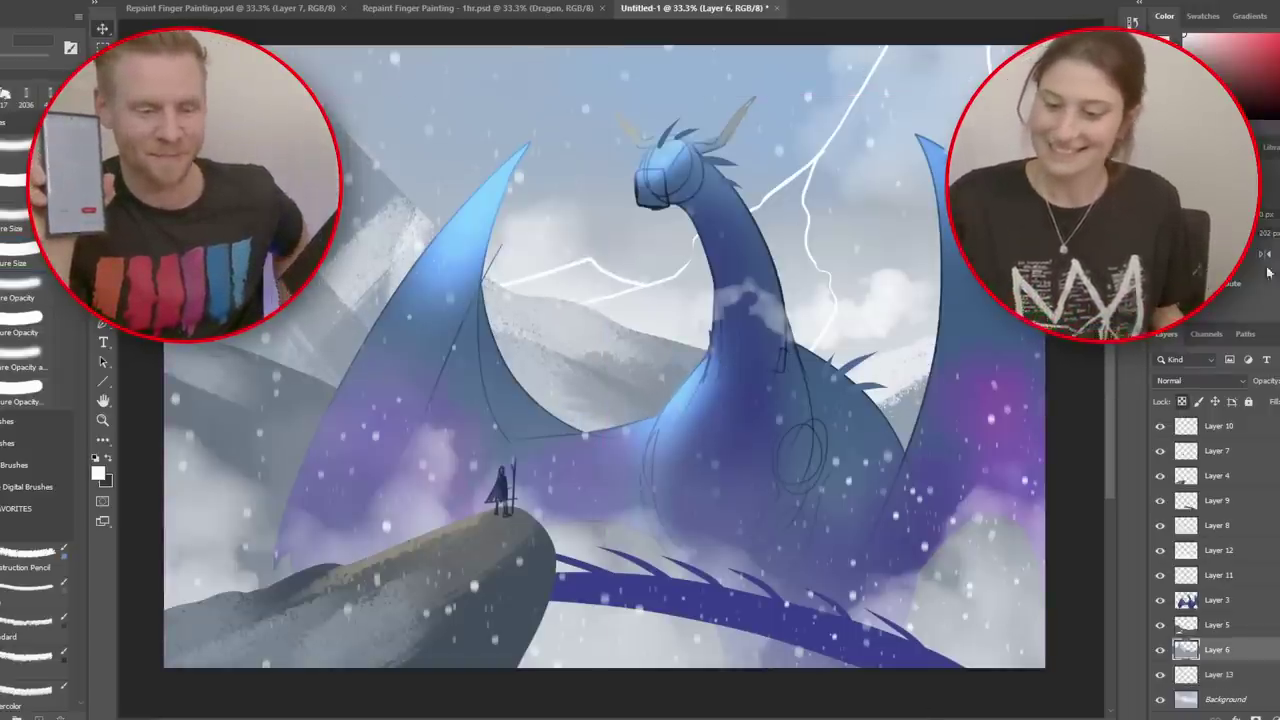